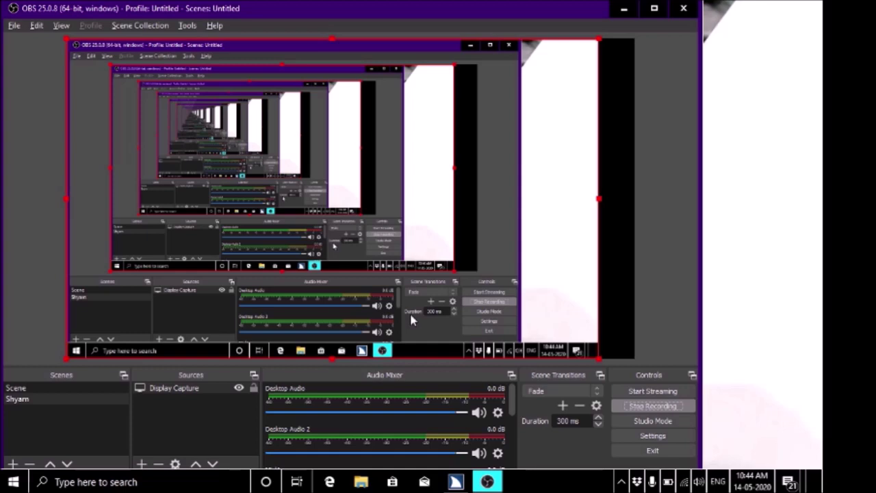
Show the desktop and launch Google Chrome from there.
key("super+d")
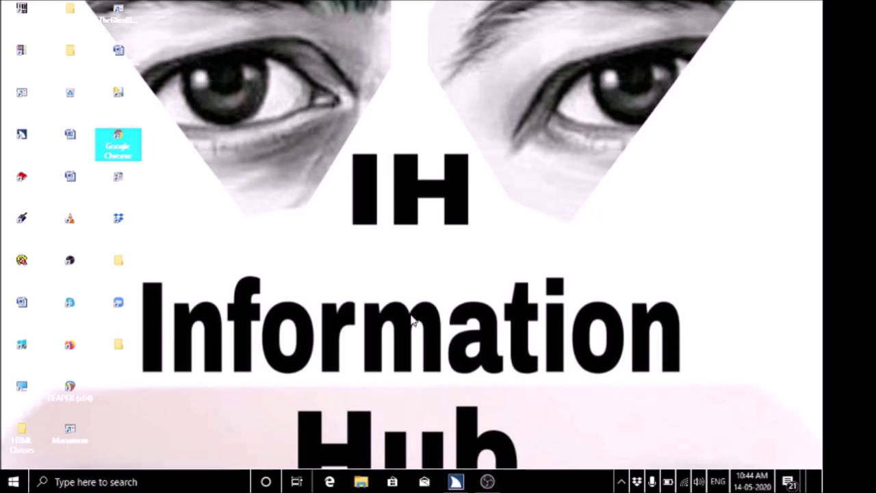
key("Return")
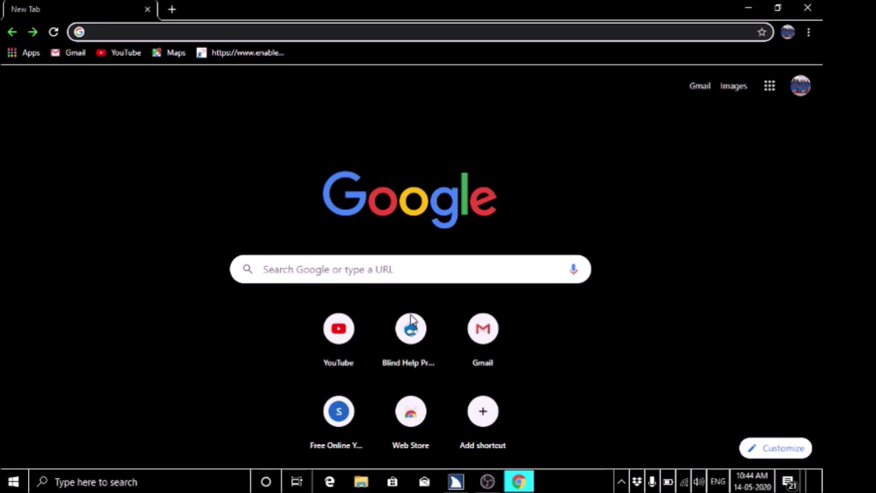
type("dow")
key("Escape")
key("Escape")
key("alt+Tab")
key("alt+Tab")
key("alt+Tab")
Search Google for "Download nvda latest version from blindhelp.net" using the suggested earlier query.
key("alt+d")
type("d")
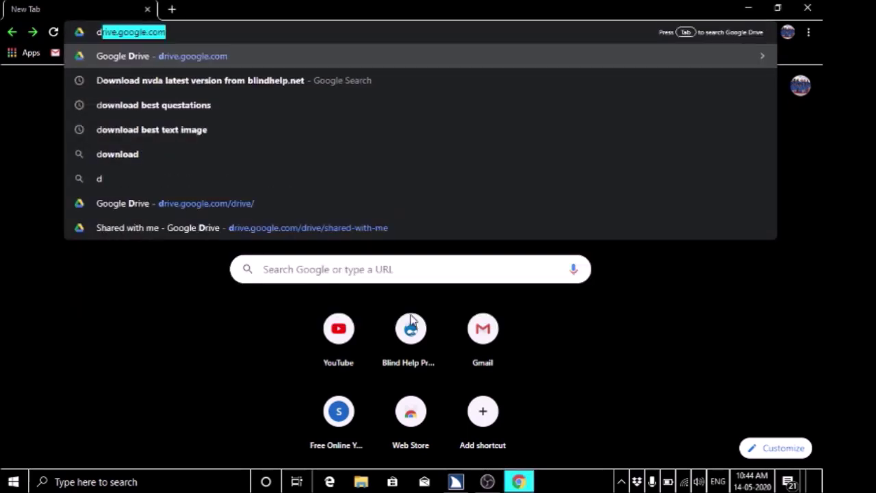
type("o")
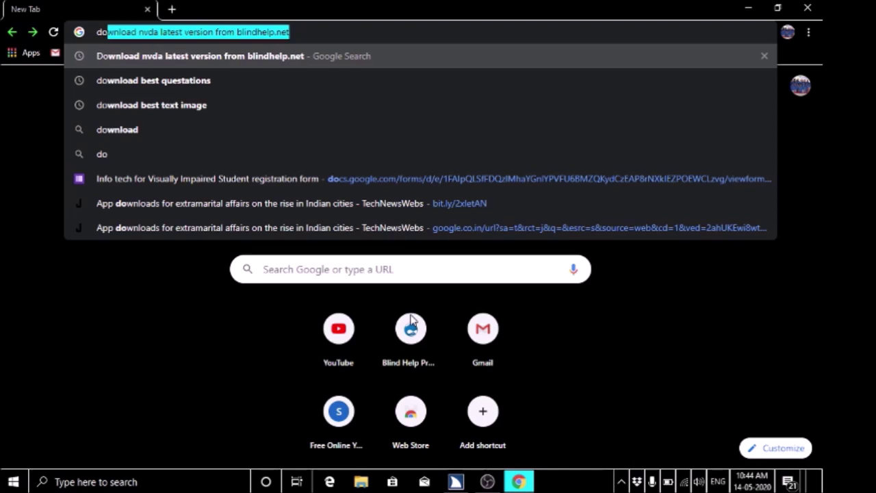
type("wnload")
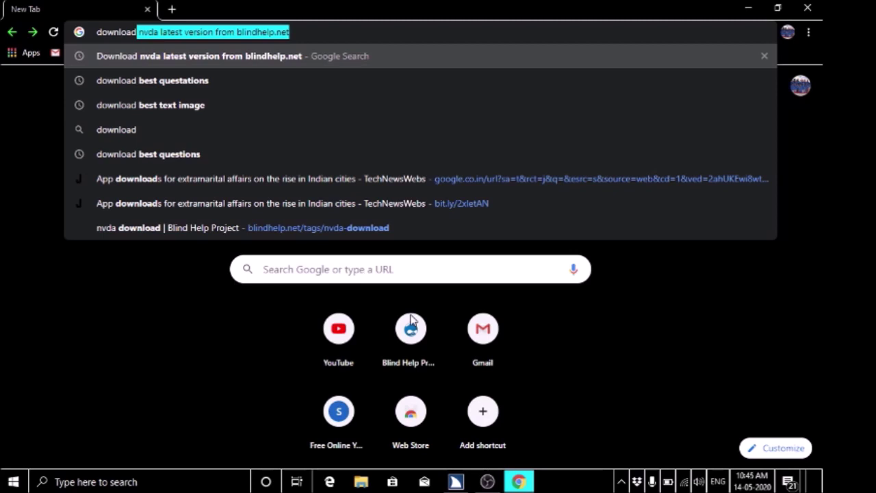
key("Return")
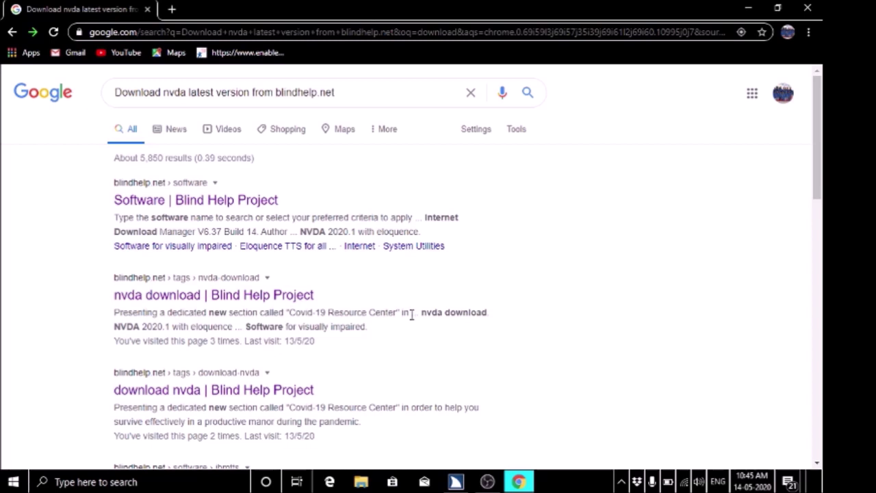
Open the search result "nvda download | Blind Help Project".
key("h")
key("h")
key("h")
key("h")
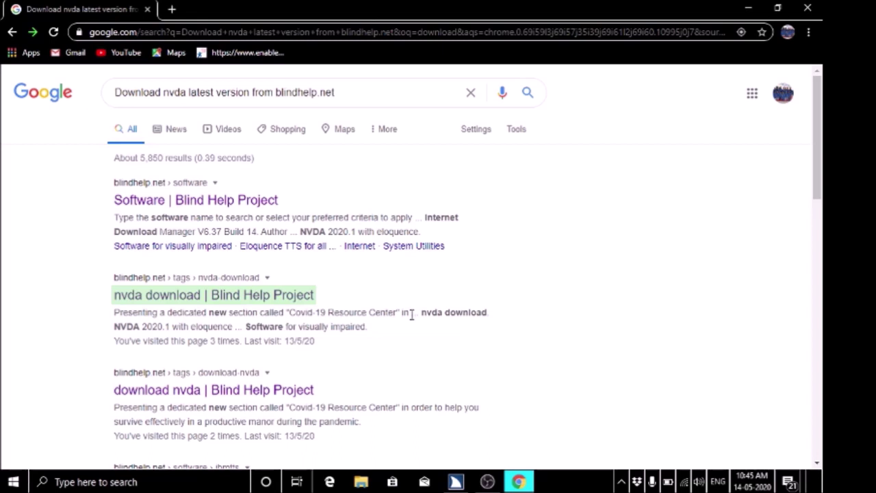
key("Return")
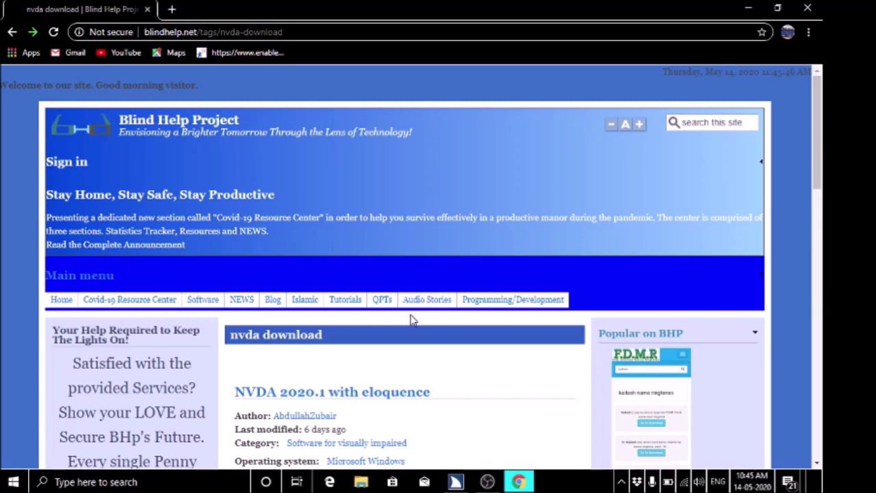
Open the "NVDA 2020.1 with eloquence" entry on the nvda download page.
key("h")
key("h")
key("h")
key("h")
key("h")
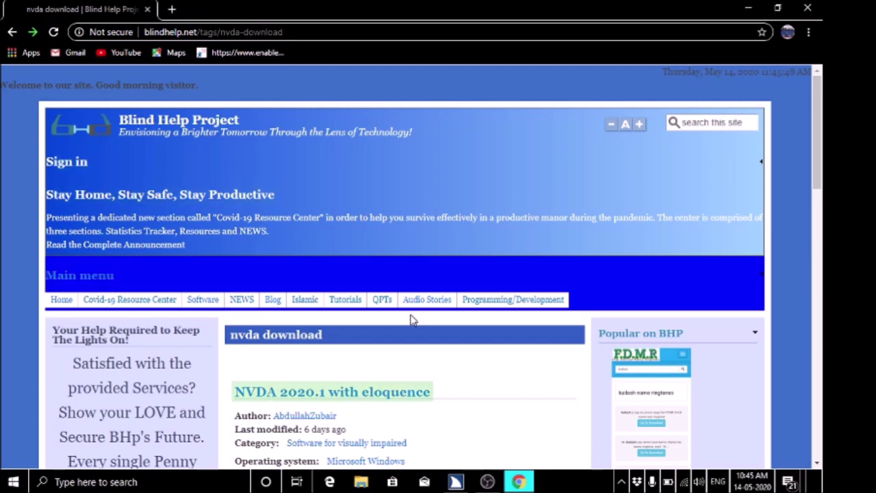
key("shift+h")
key("Return")
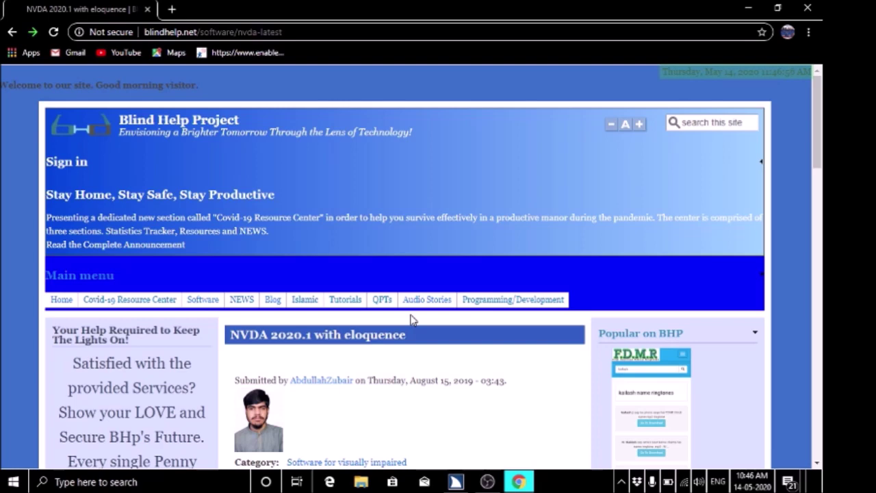
Download NVDA 2020.1 (23.87 MB) from the page's Download section, saving nvda_2020.1.exe in the Downloads folder.
key("Tab")
key("Tab")
key("Tab")
key("Tab")
key("Tab")
key("Tab")
key("Tab")
key("Tab")
key("Tab")
key("Tab")
key("Tab")
key("Tab")
key("Tab")
key("Tab")
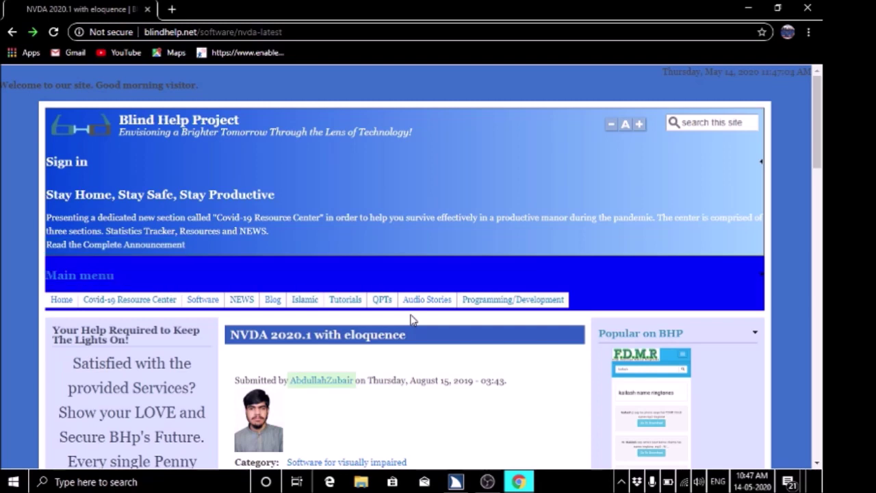
key("Tab")
key("Tab")
key("Tab")
key("Tab")
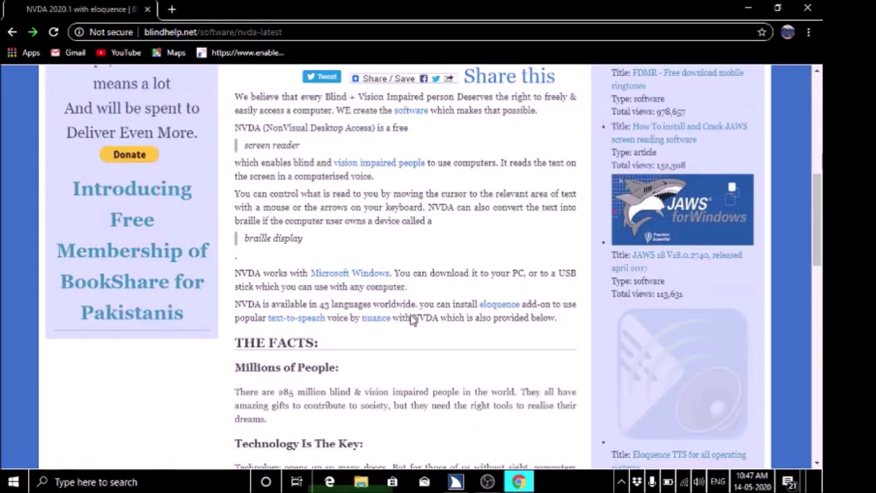
key("Tab")
key("Tab")
key("Tab")
key("Tab")
key("Tab")
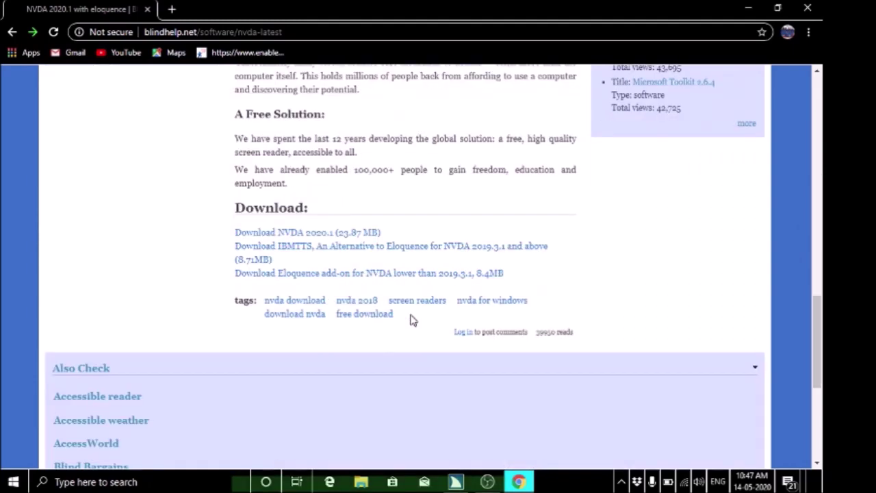
key("Tab")
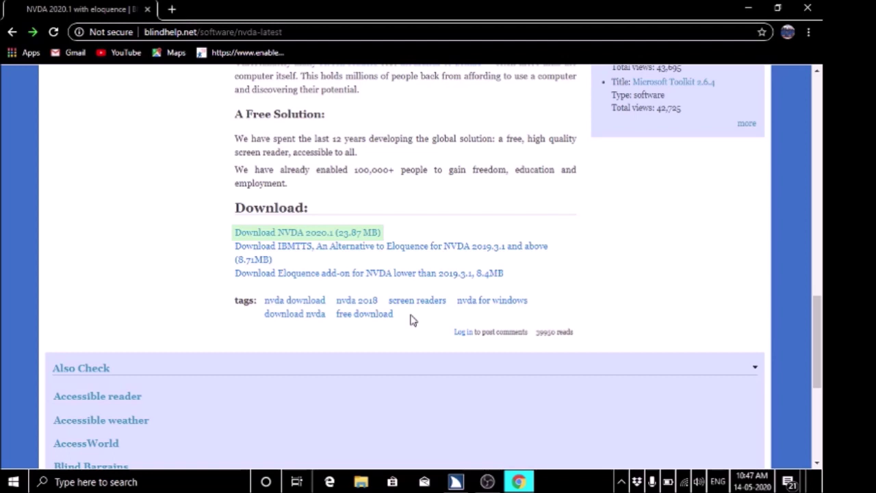
key("Return")
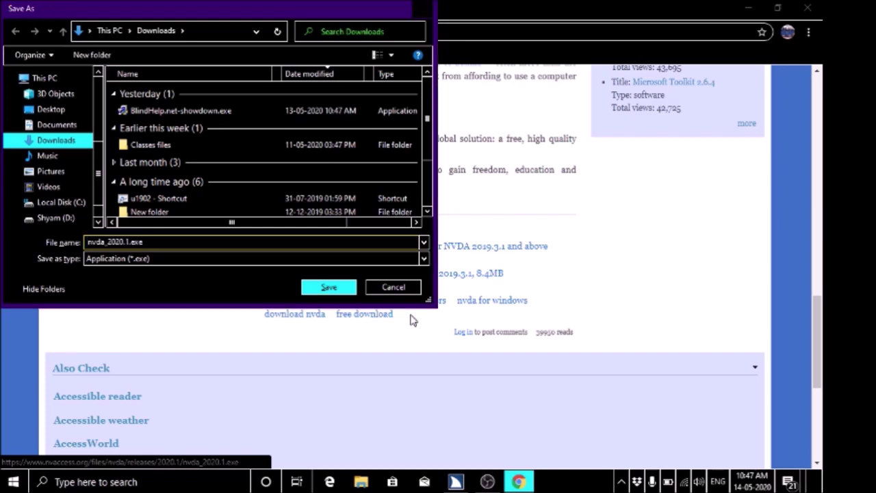
key("Return")
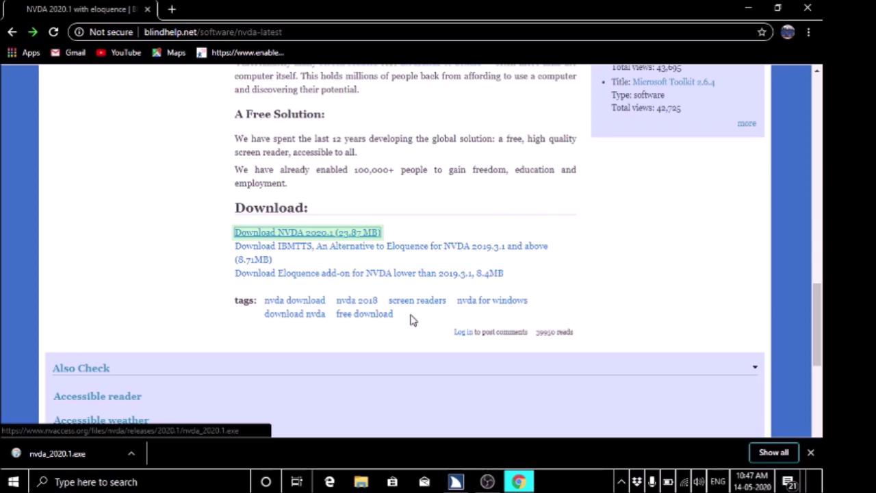
Open the download link for IBMTTS, the alternative to Eloquence for NVDA 2019.3.1 and above.
key("Down")
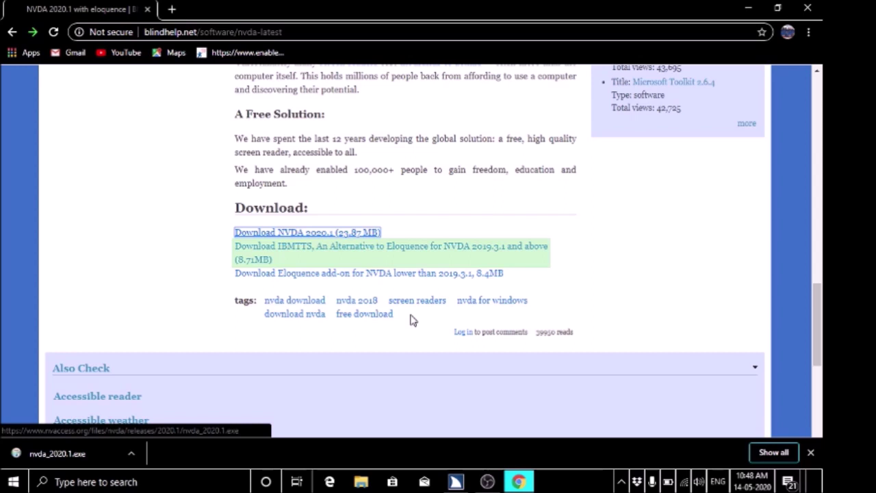
key("Up")
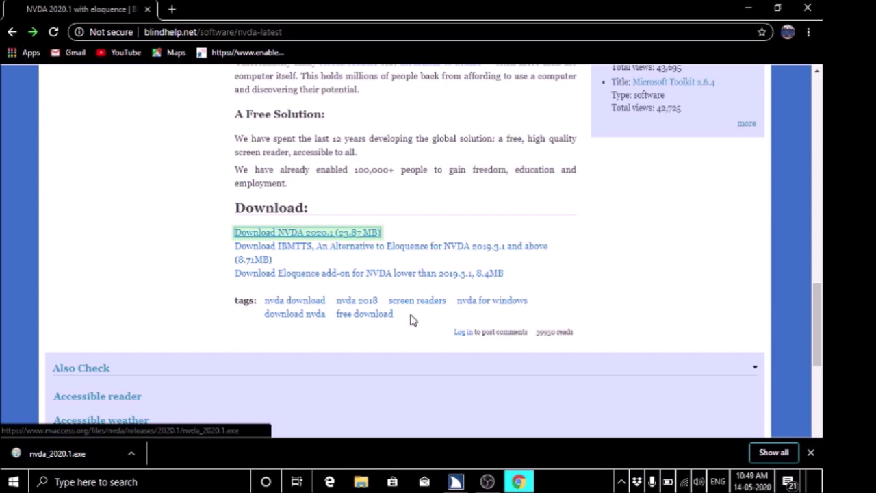
key("Tab")
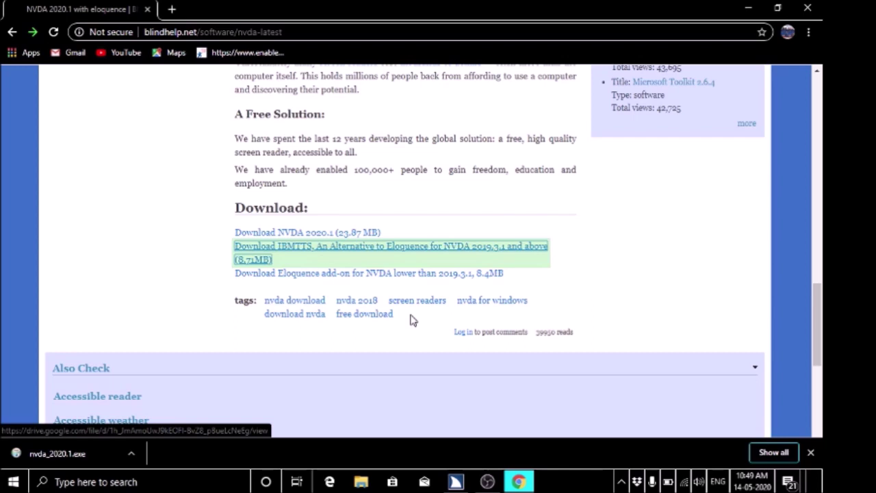
key("Return")
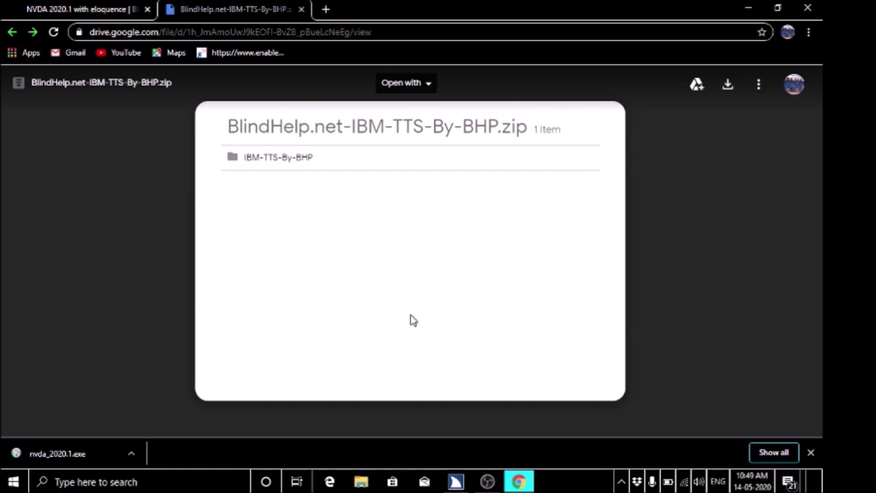
Download BlindHelp.net-IBM-TTS-By-BHP.zip from Google Drive and save it in the Downloads folder.
key("Tab")
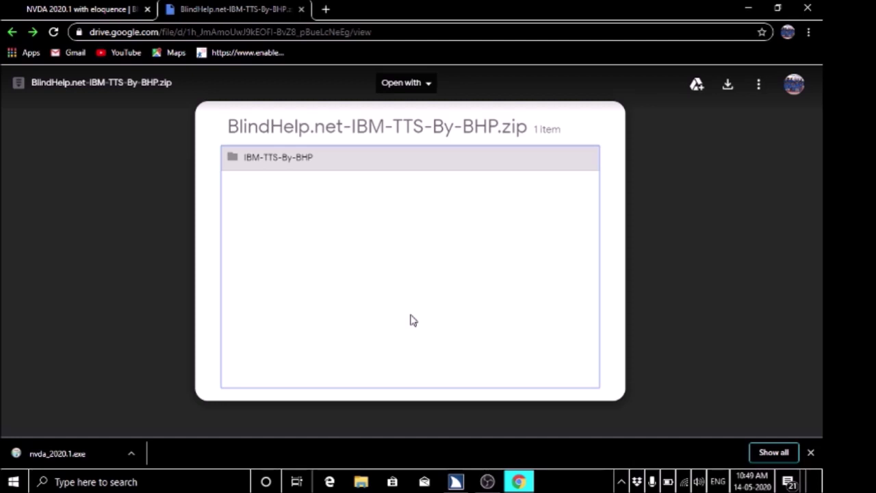
key("shift+Tab")
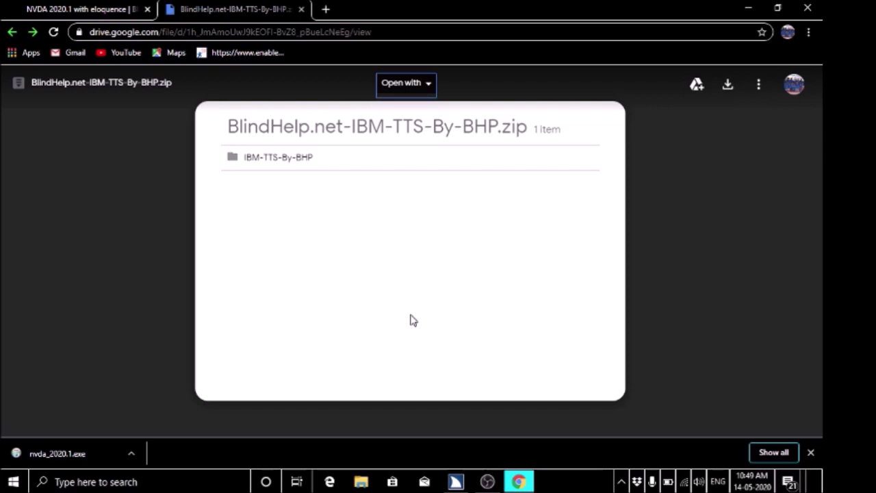
key("Tab")
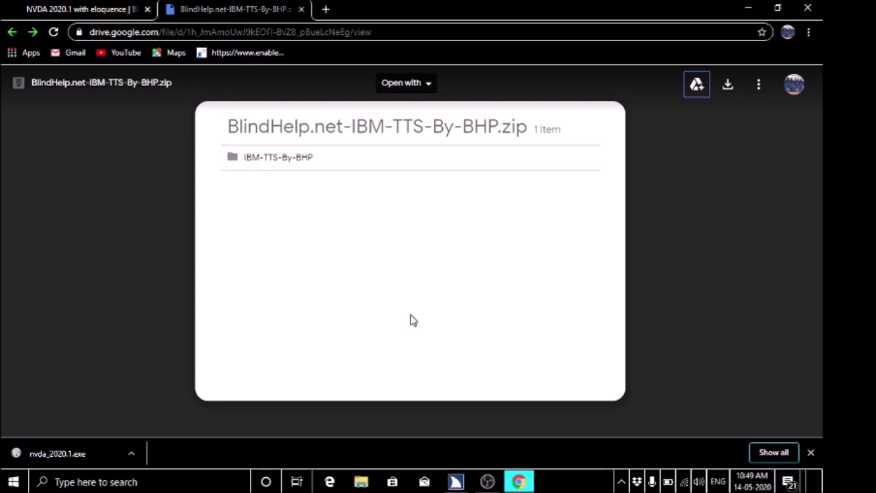
key("Tab")
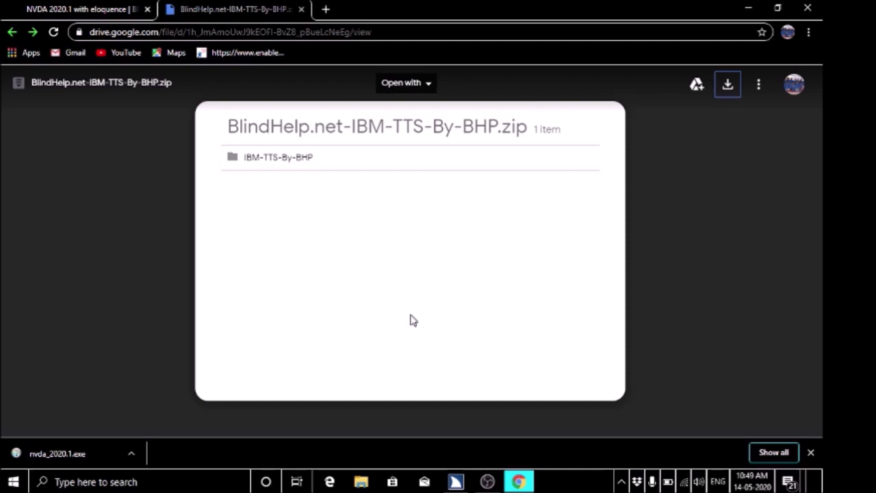
key("Return")
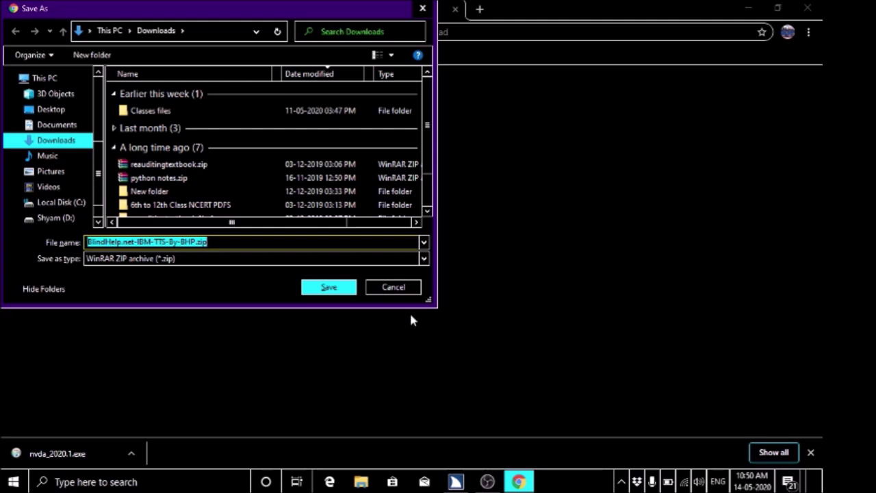
key("Tab")
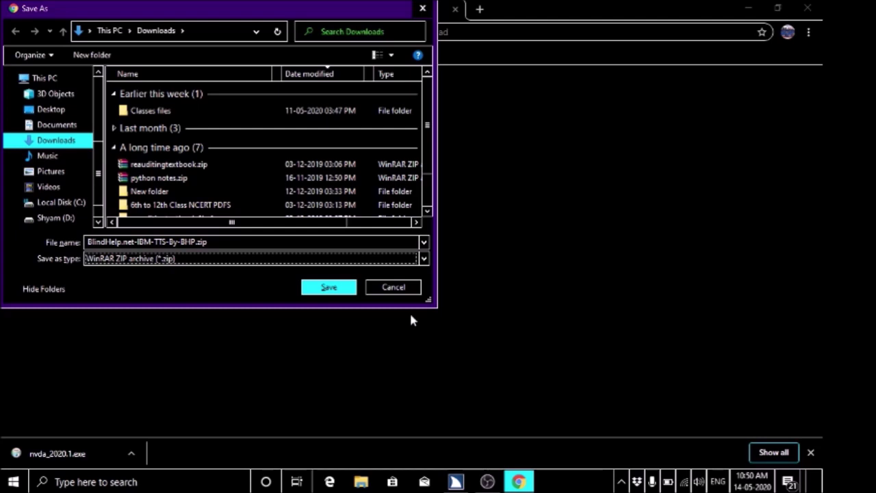
key("shift+Tab")
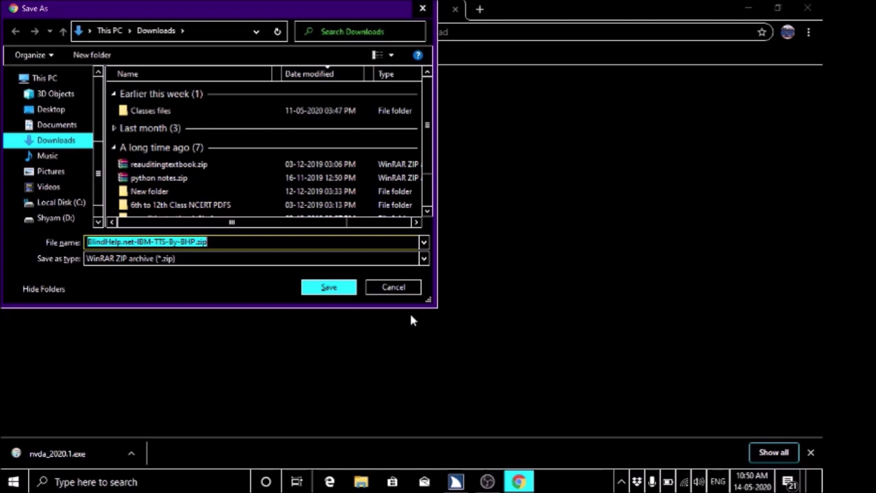
key("Return")
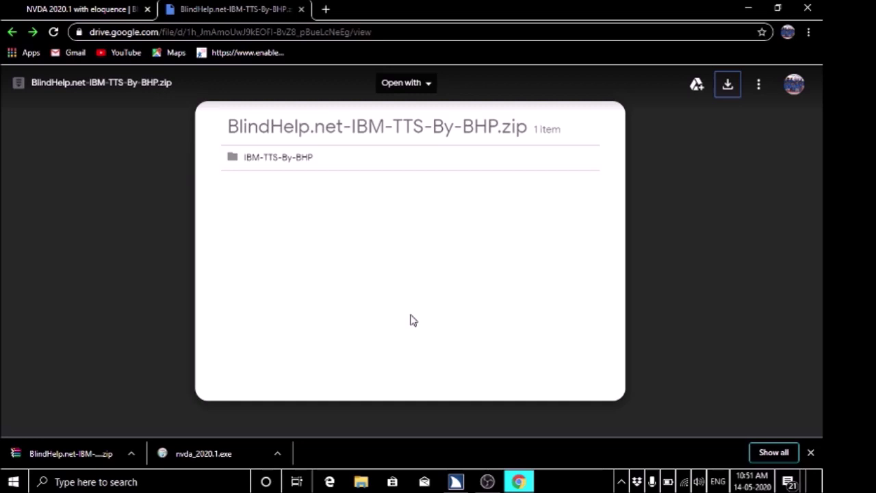
Close the browser and open the Downloads folder in File Explorer.
key("alt+F4")
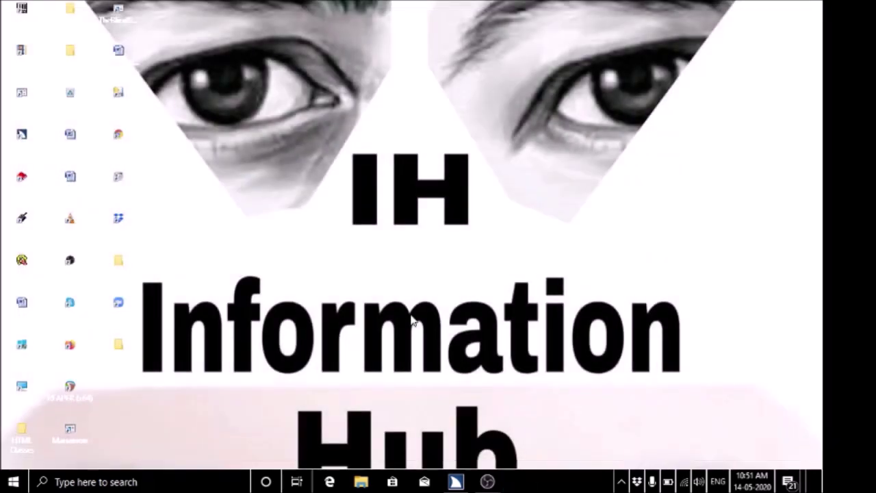
key("super+e")
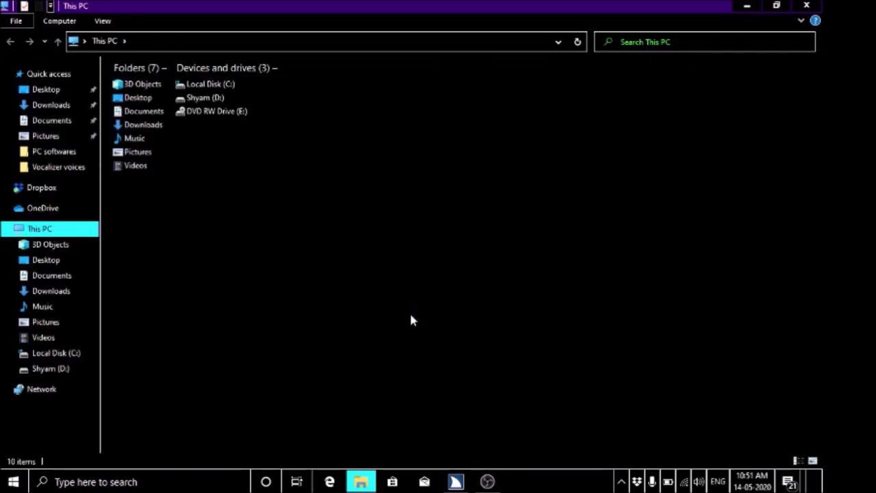
key("Down")
key("Down")
key("Down")
key("Return")
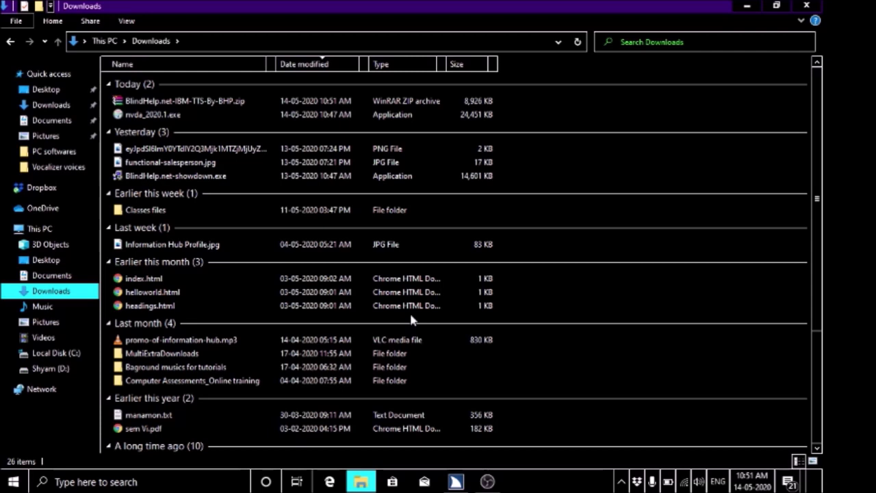
Review the two newly downloaded files in Downloads and leave nvda_2020.1.exe selected.
key("Down")
key("Up")
key("Down")
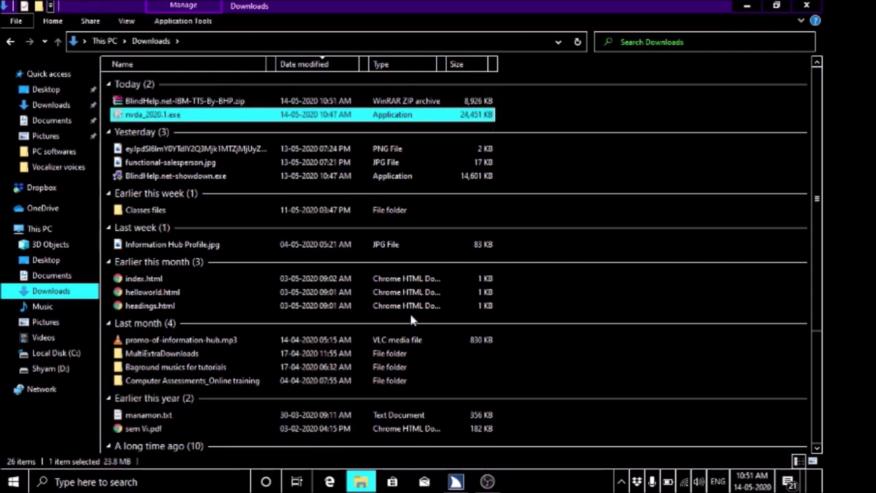
key("Up")
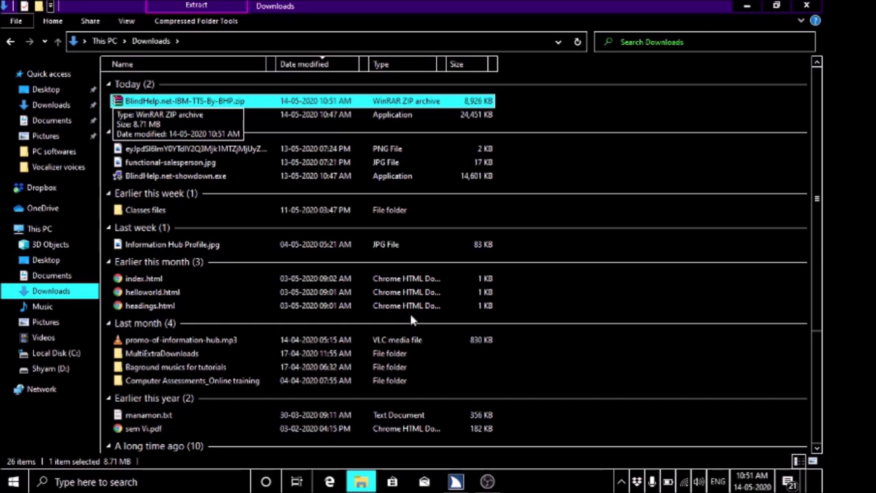
key("Down")
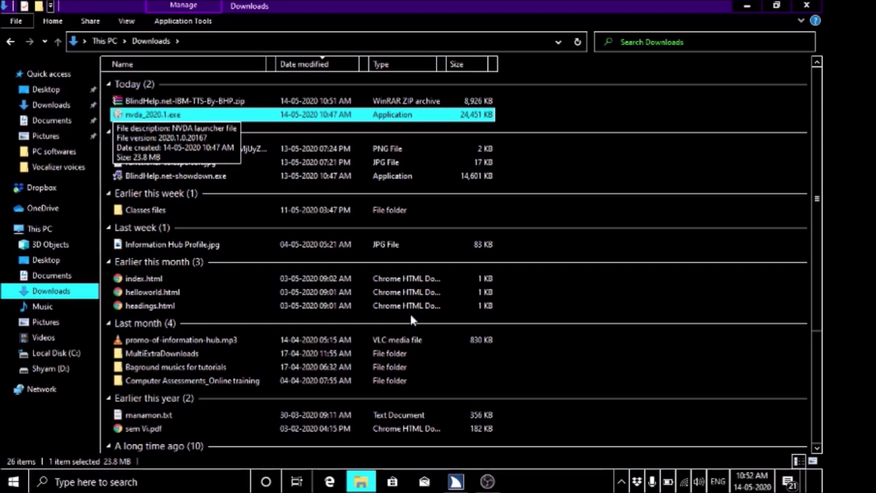
Quit JAWS and launch the NVDA installer nvda_2020.1.exe from the Downloads folder.
key("Insert+F4")
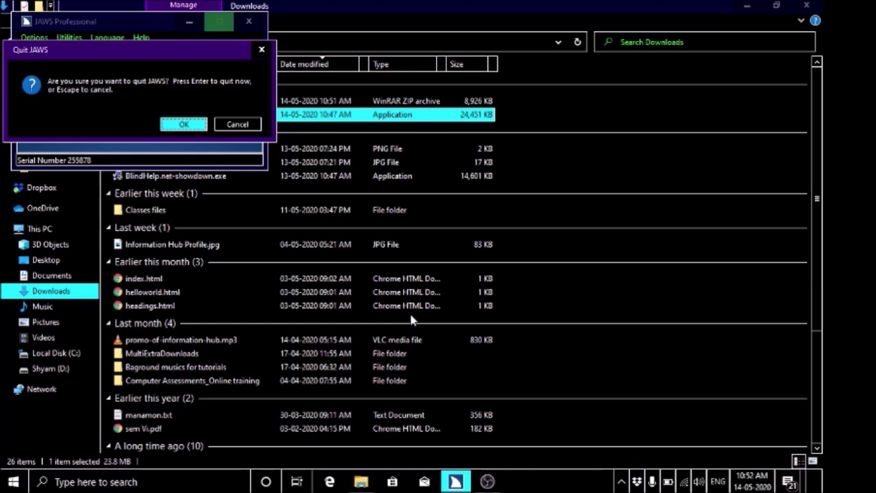
key("Return")
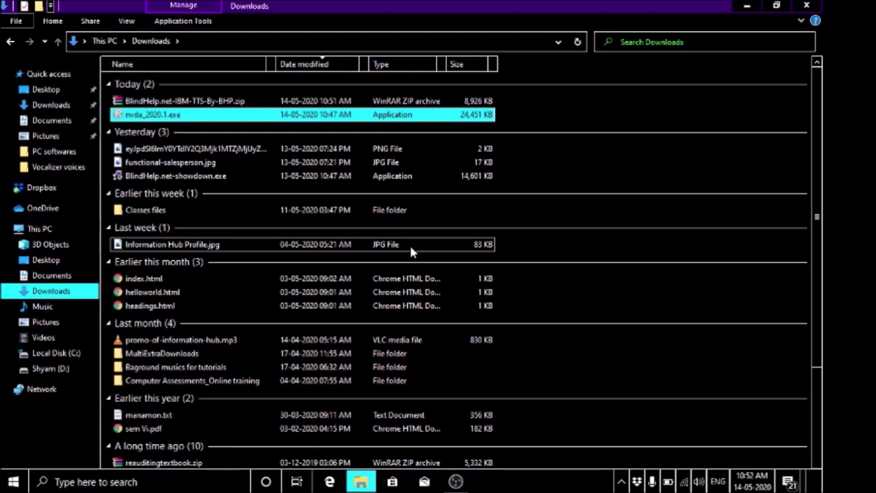
key("Return")
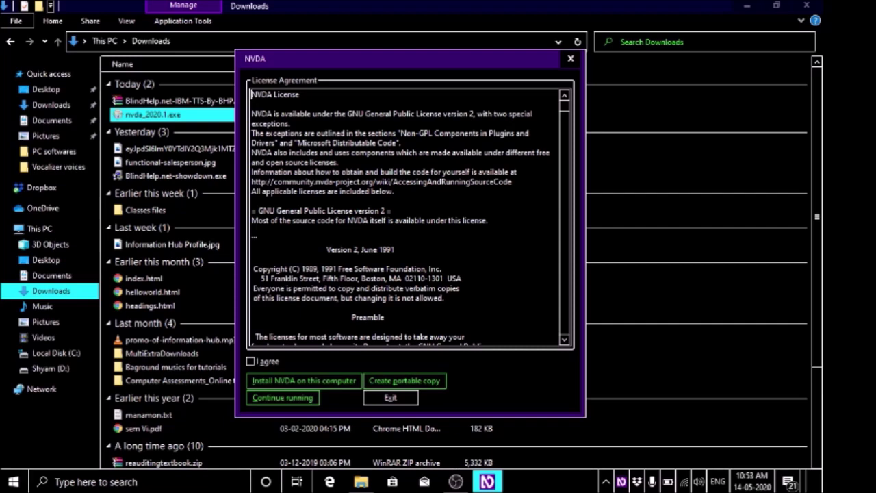
Agree to the NVDA license and choose to install NVDA on this computer.
key("Tab")
key("space")
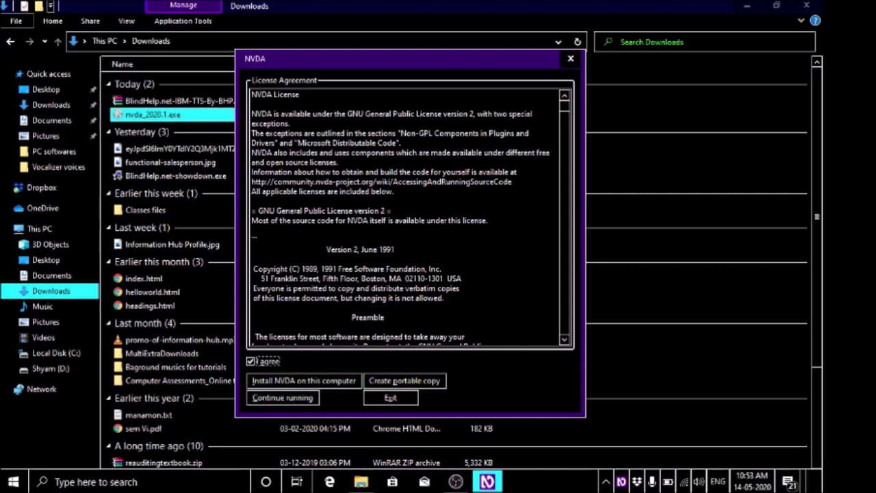
key("Tab")
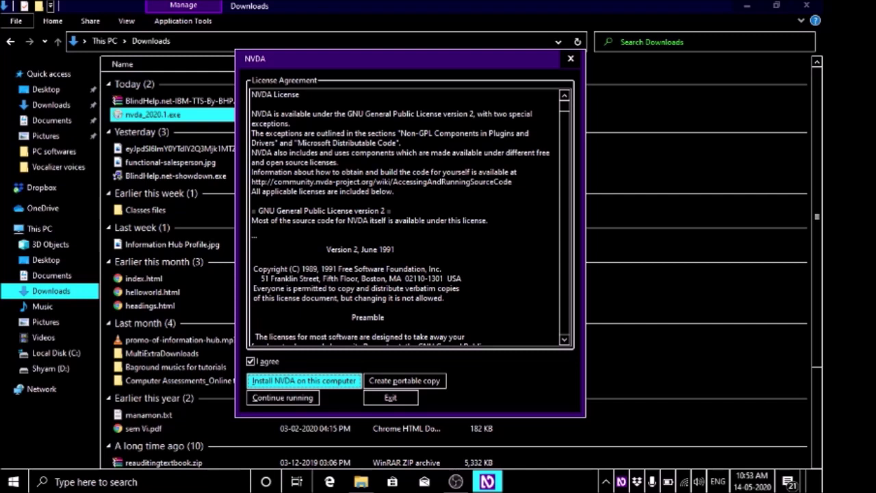
key("Return")
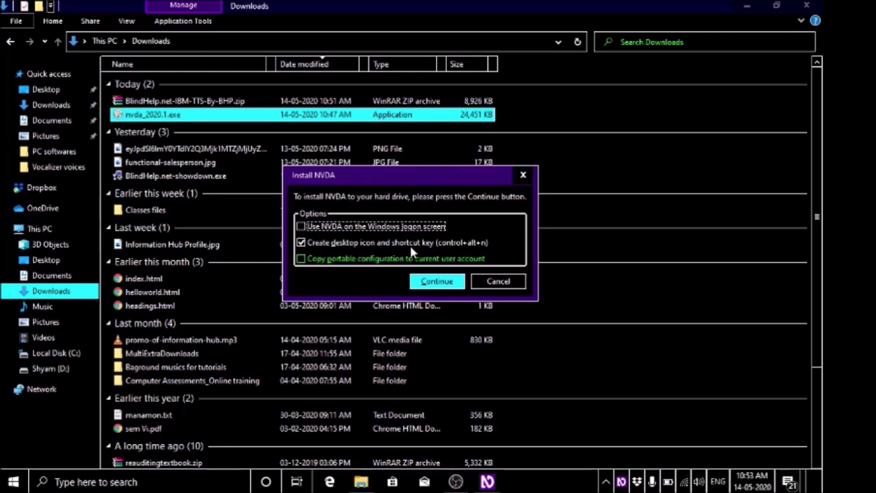
Install NVDA with use on the Windows logon screen and a desktop icon with shortcut key enabled, and start the installed copy.
key("Tab")
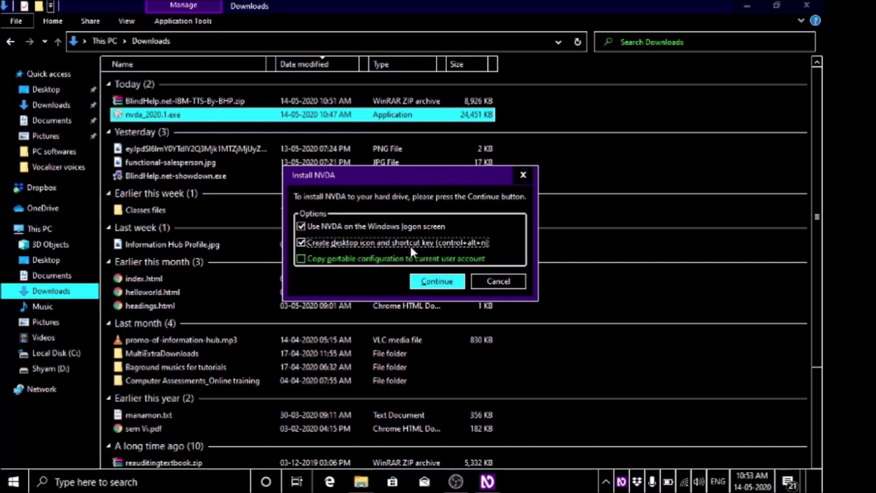
key("Tab")
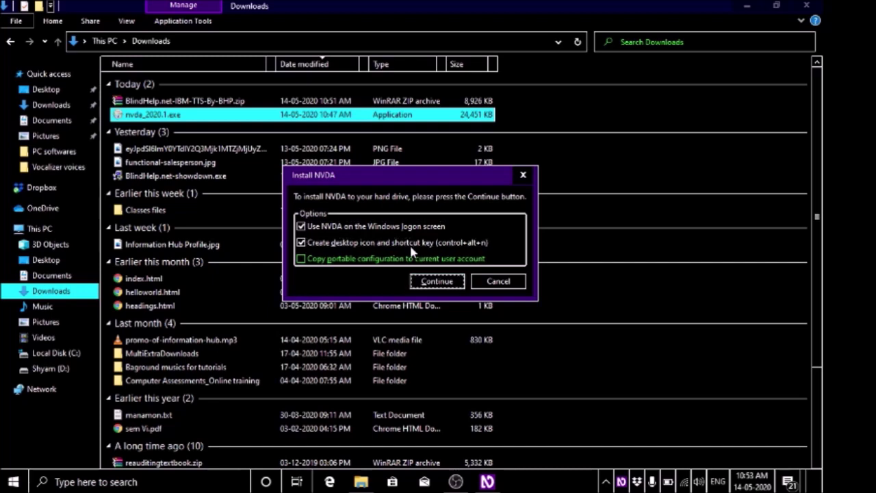
key("Return")
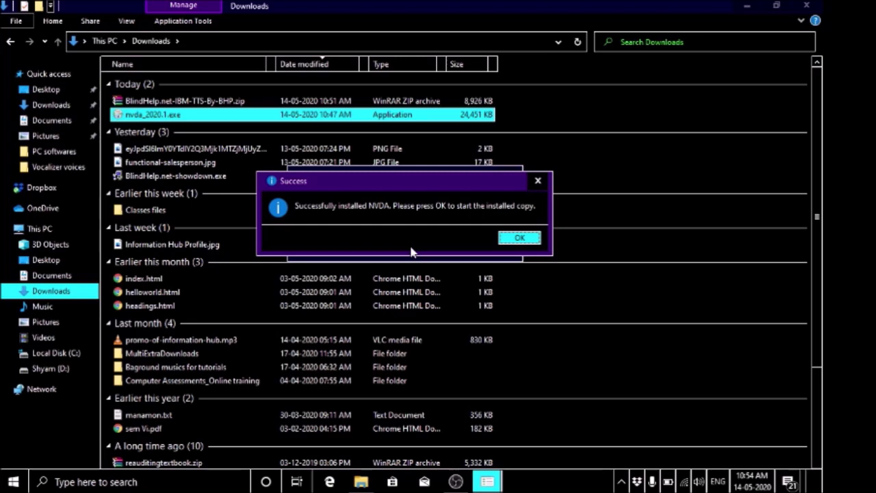
key("Return")
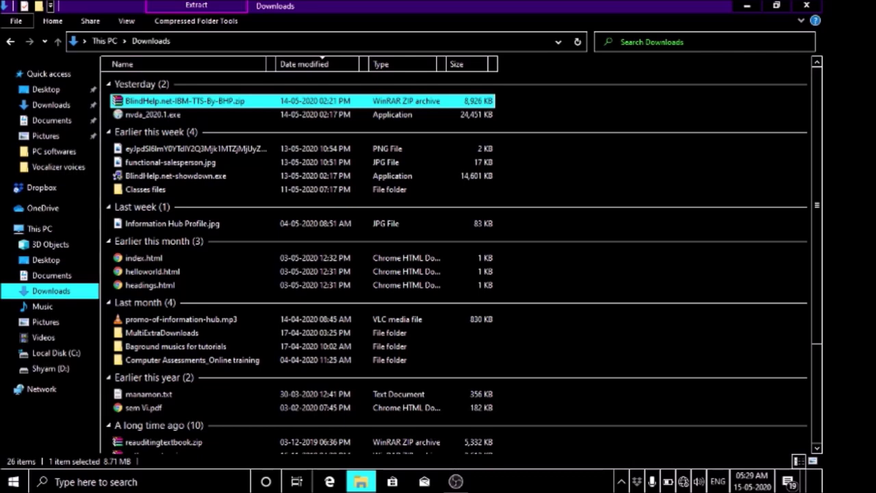
Extract BlindHelp.net-IBM-TTS-By-BHP.zip with WinRAR into a BlindHelp.net-IBM-TTS-By-BHP folder in Downloads, keeping the default extraction options.
key("shift+F10")
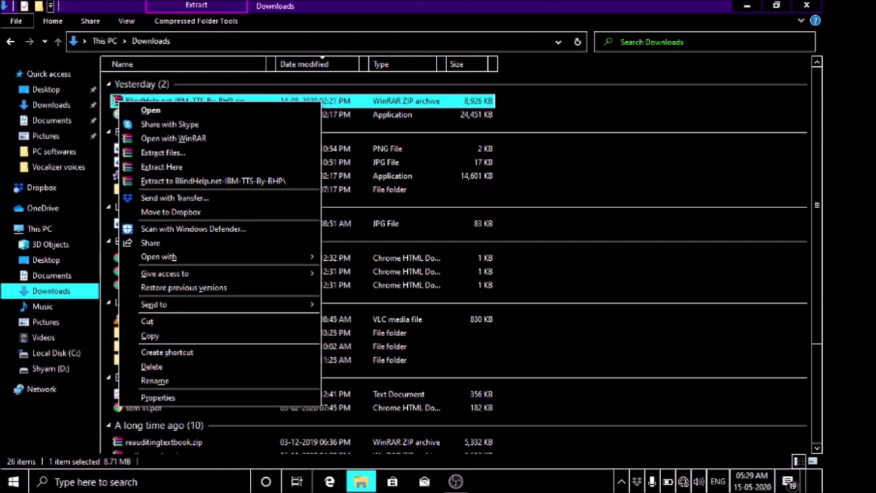
key("Down")
key("Down")
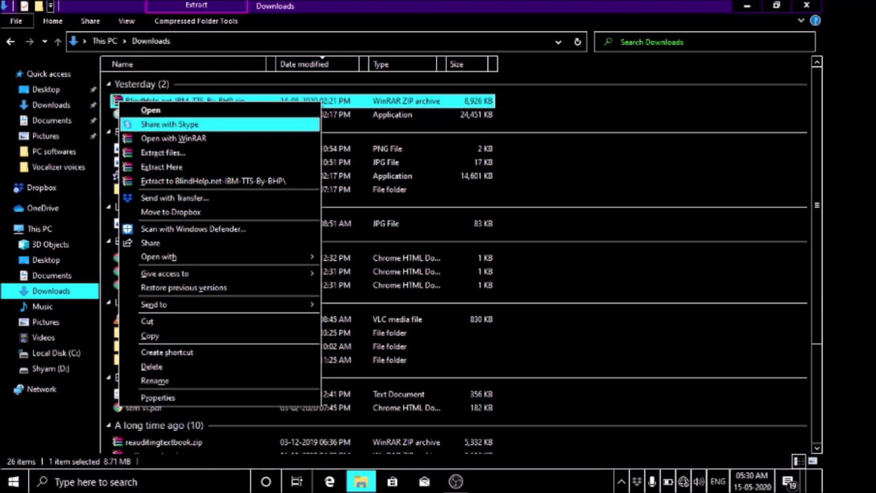
key("Down")
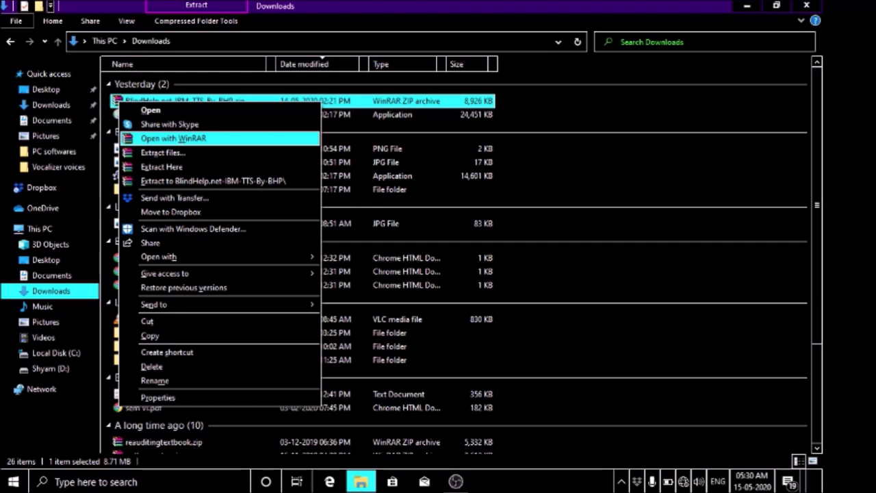
key("Down")
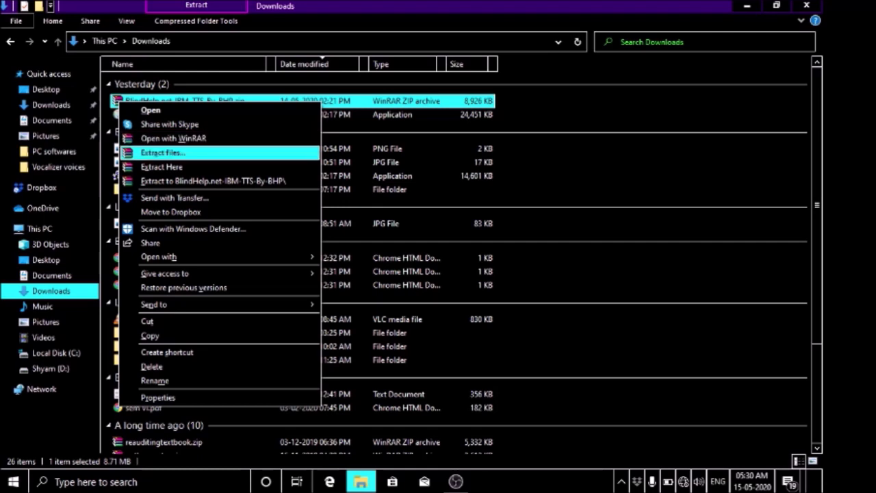
key("Down")
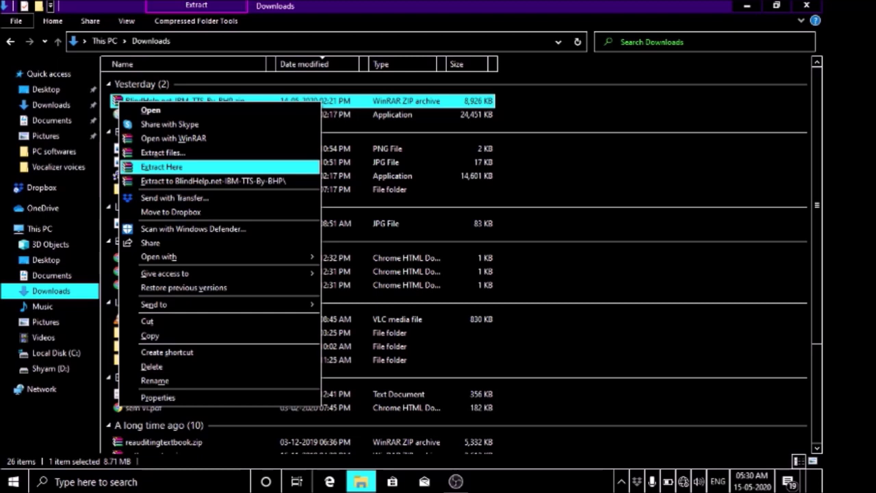
key("Up")
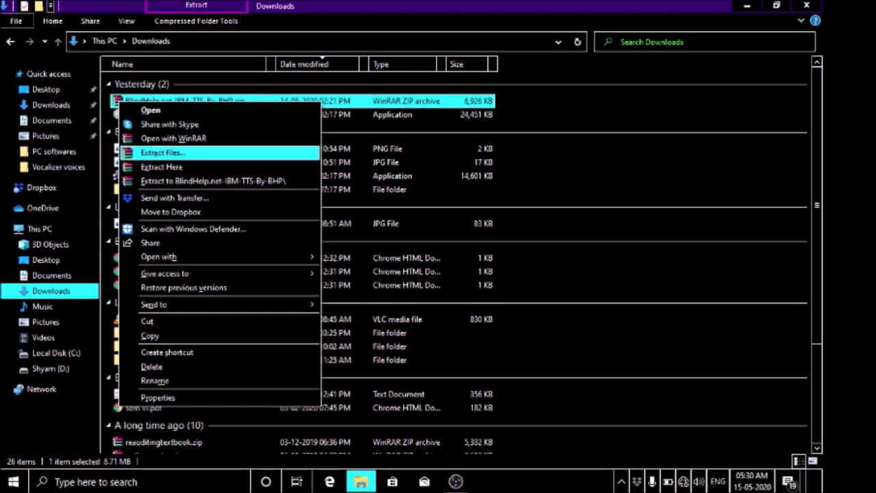
key("Return")
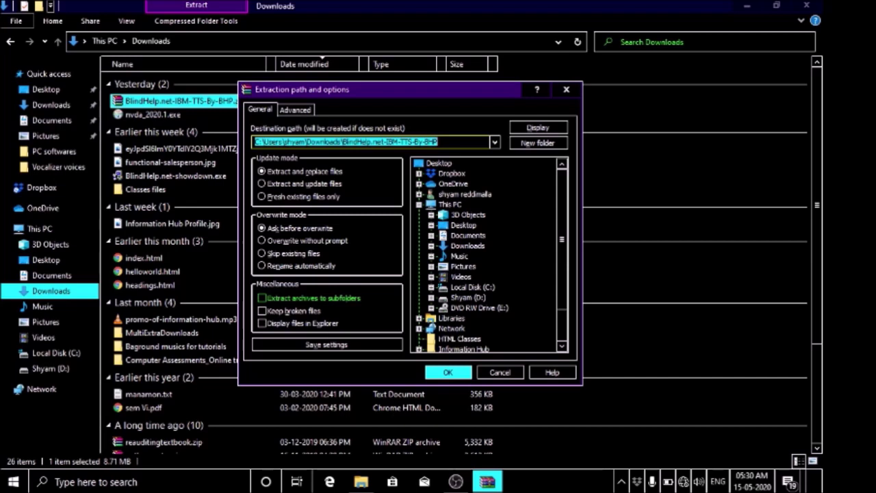
key("Return")
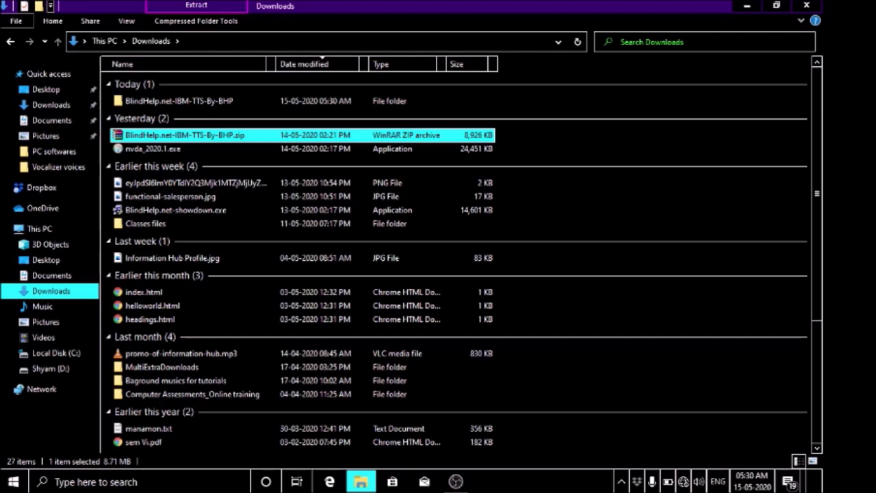
Open the extracted BlindHelp.net-IBM-TTS-By-BHP folder and its IBM-TTS-By-BHP subfolder.
key("Down")
key("Down")
key("Down")
key("Up")
key("Up")
key("Up")
key("Up")
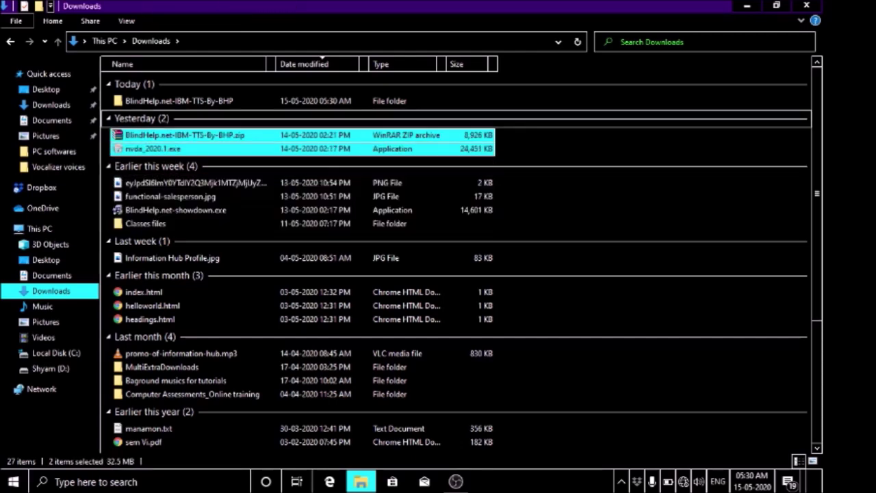
key("Up")
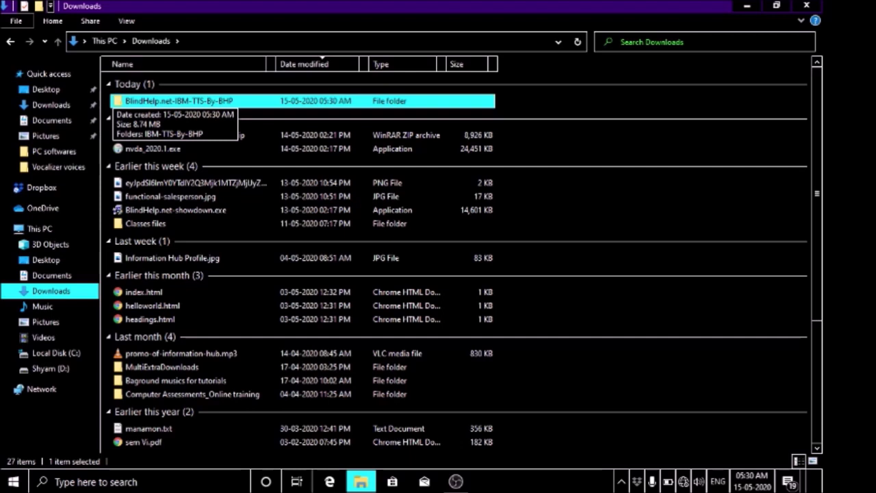
key("Return")
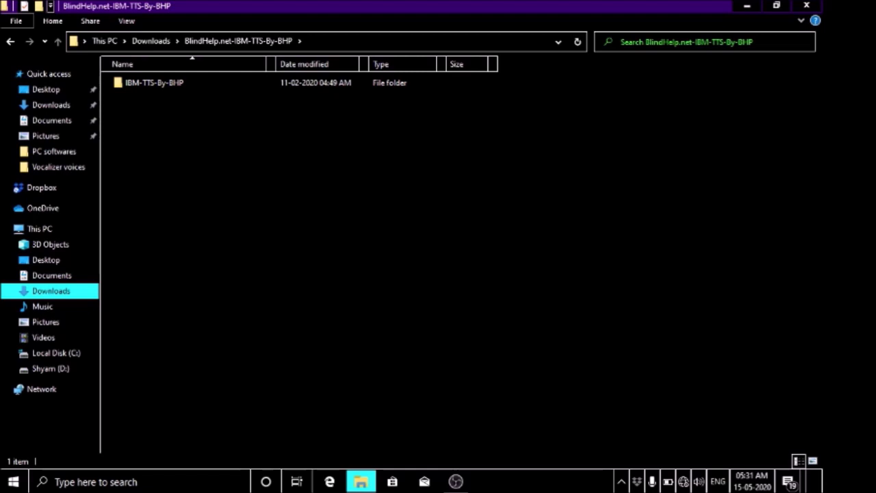
left_click(154, 82)
key("Return")
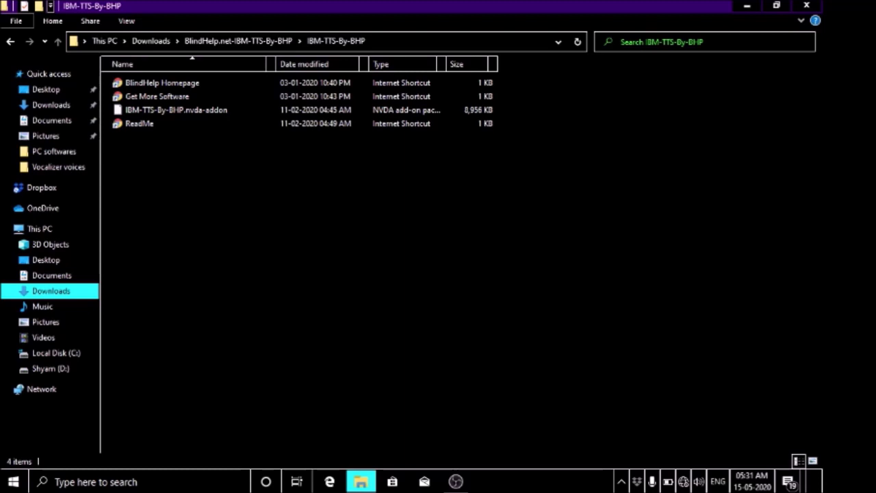
Look through the files in the IBM-TTS-By-BHP folder and select the add-on package IBM-TTS-By-BHP.nvda-addon.
left_click(156, 96)
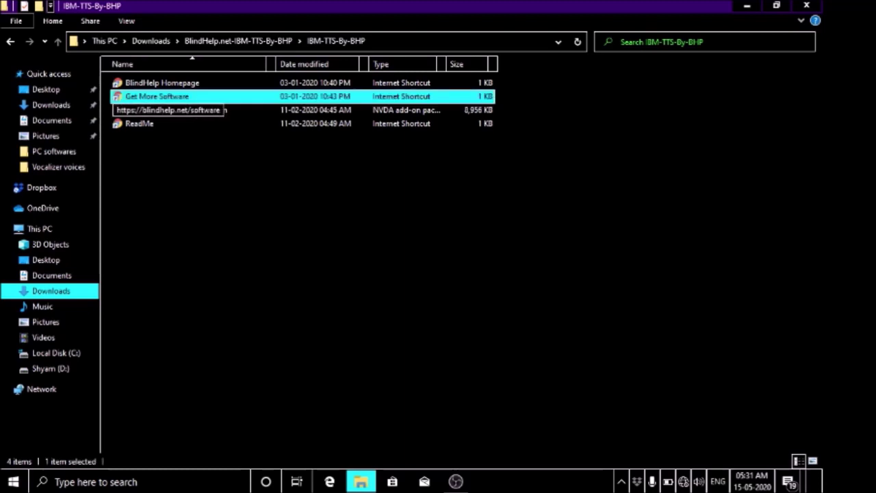
left_click(176, 110)
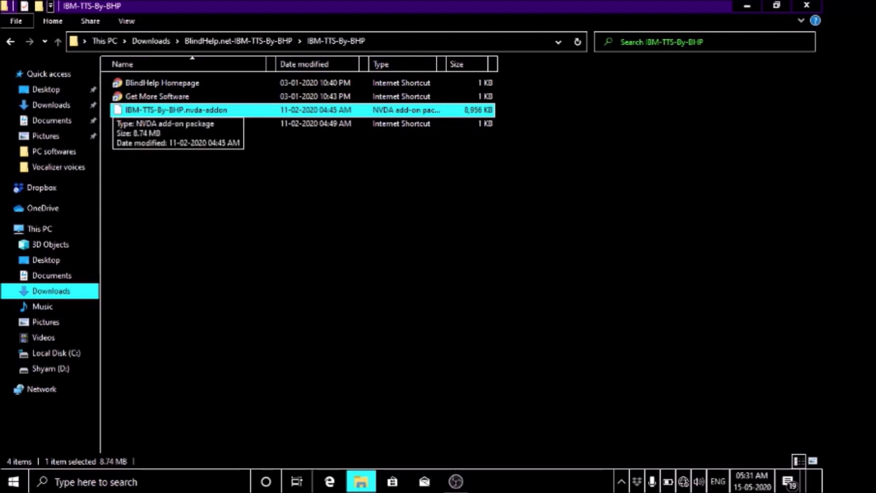
left_click(139, 123)
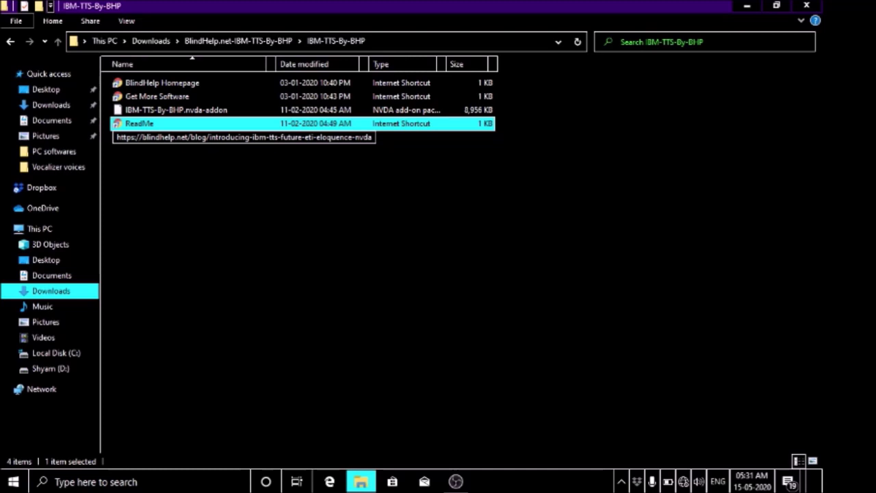
left_click(176, 109)
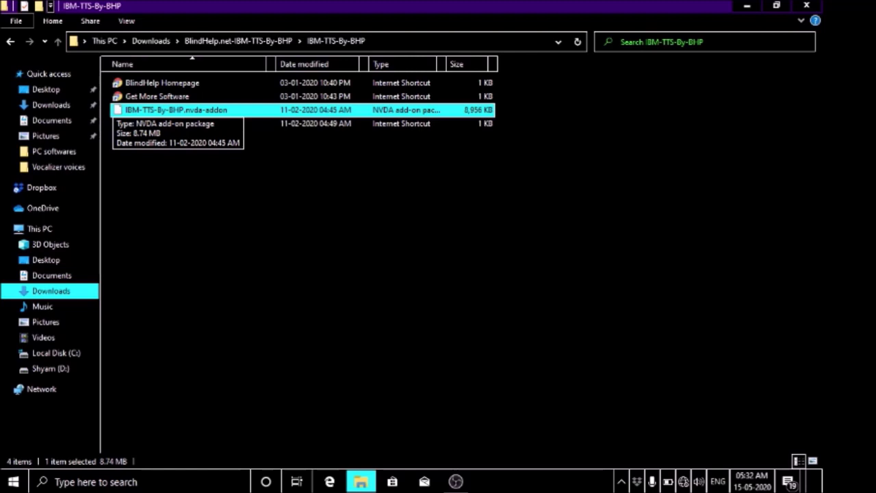
Go through the synthesizers in NVDA's Select Synthesizer dialog from IBMTTS as far as No speech, and confirm the dialog.
key("Insert+ctrl+s")
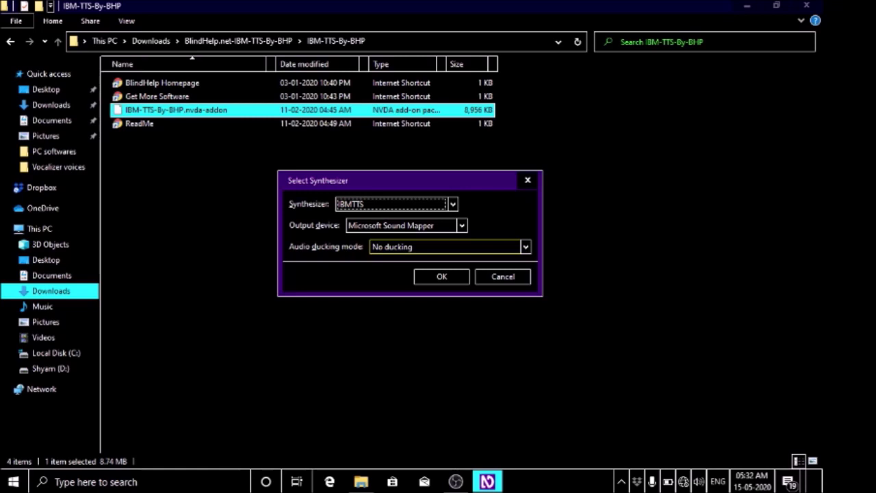
key("Up")
key("Down")
key("Down")
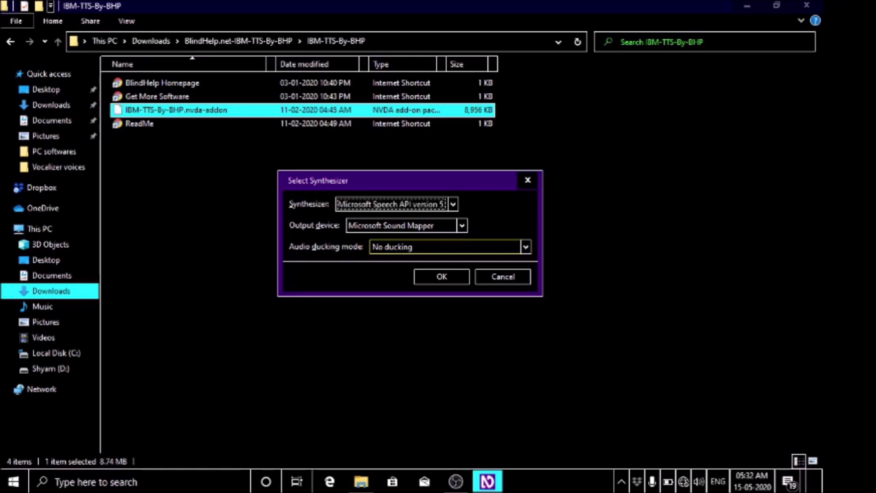
key("Down")
key("Down")
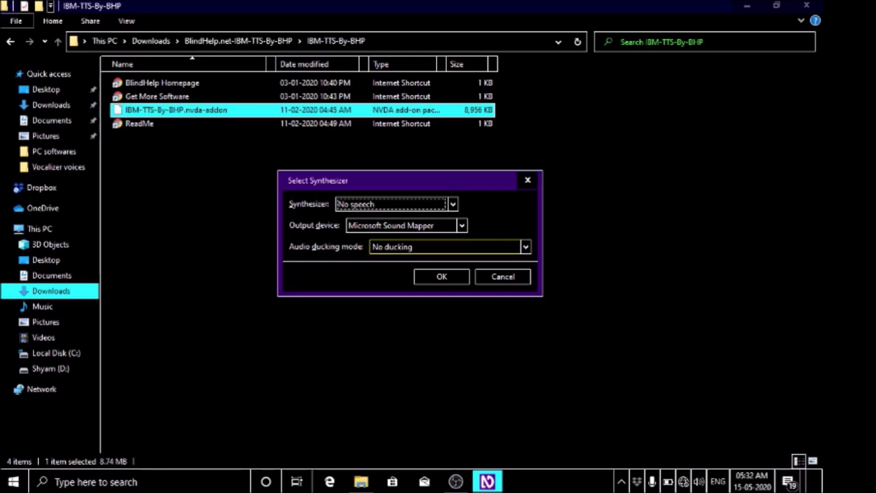
key("Return")
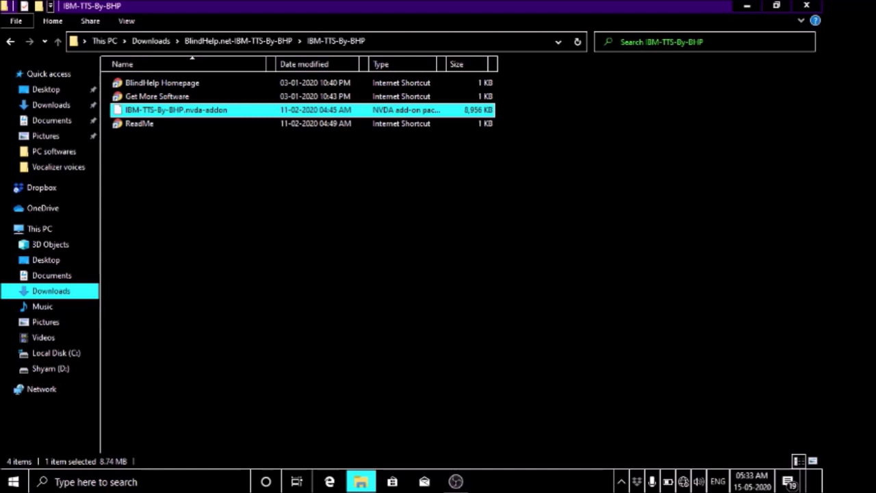
key("alt+Tab")
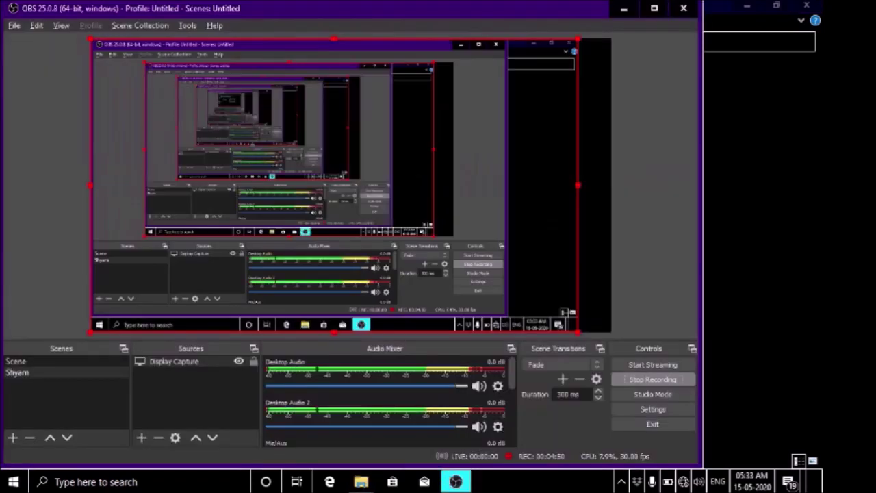